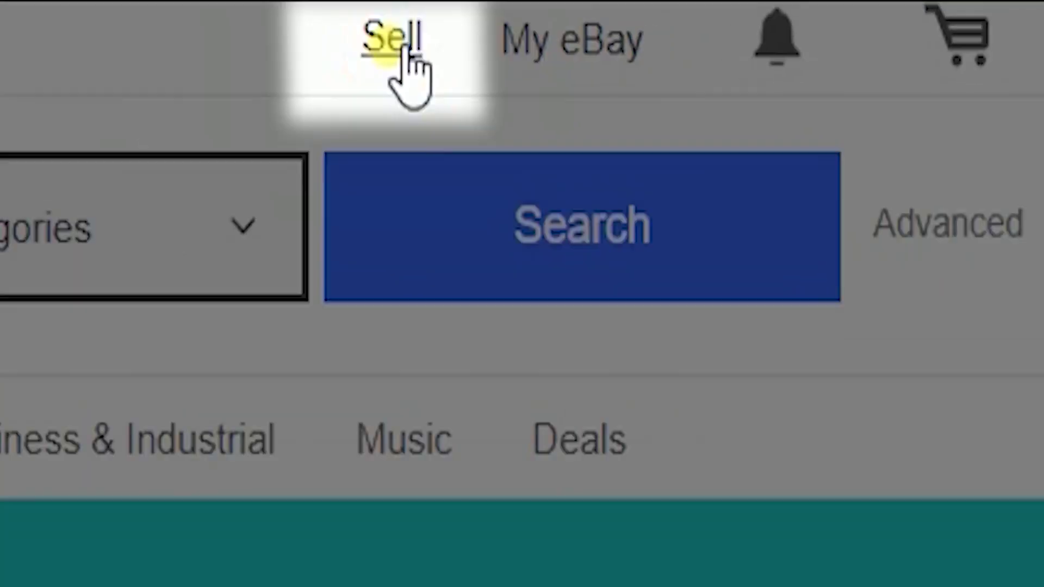
- From the Sell page, begin a new listing template
left_click(299, 56)
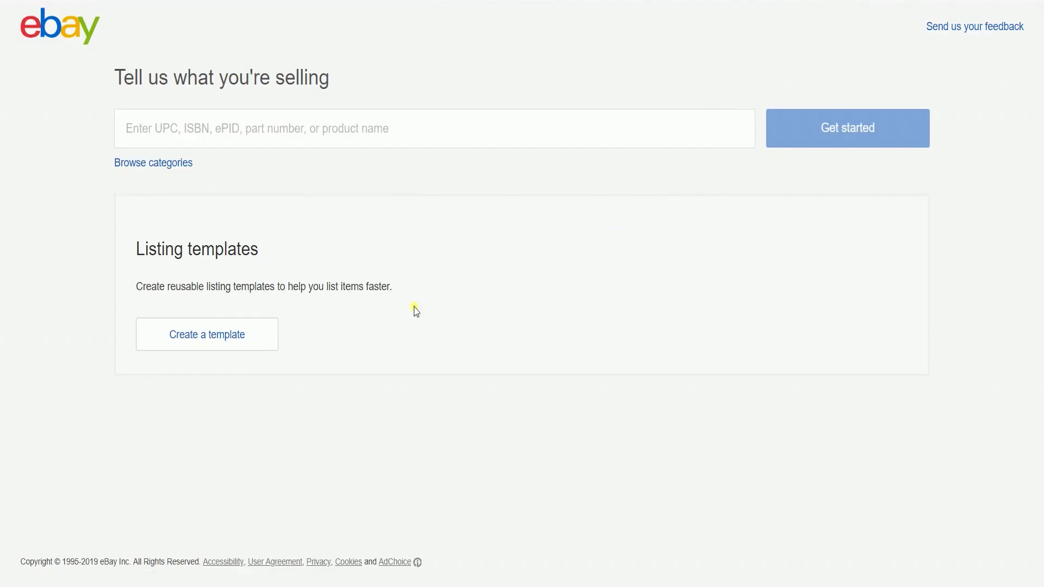
left_click(231, 338)
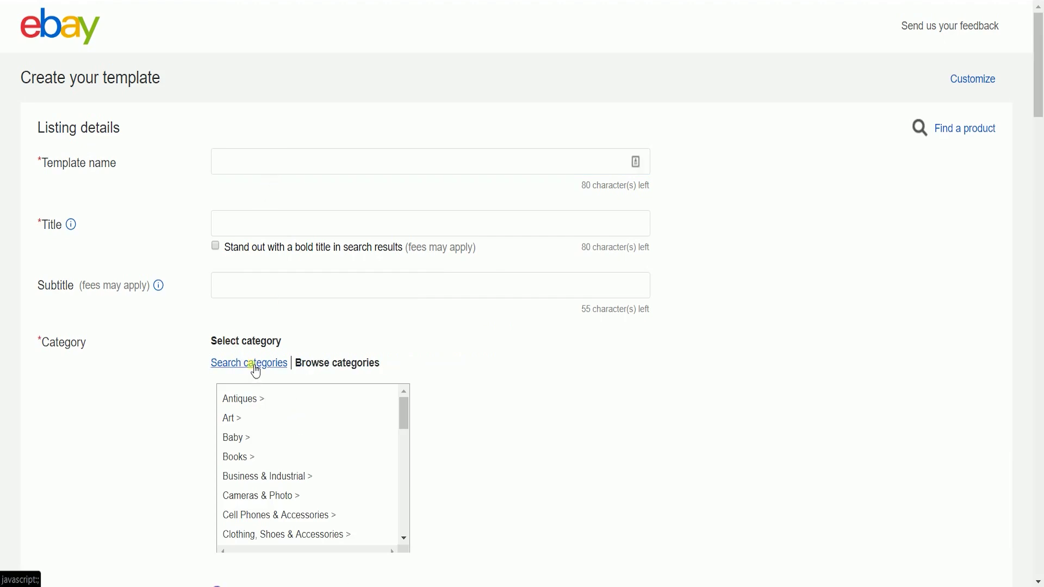
- Search categories for 'stove cover' and set the category to Stove Burner Covers
left_click(256, 364)
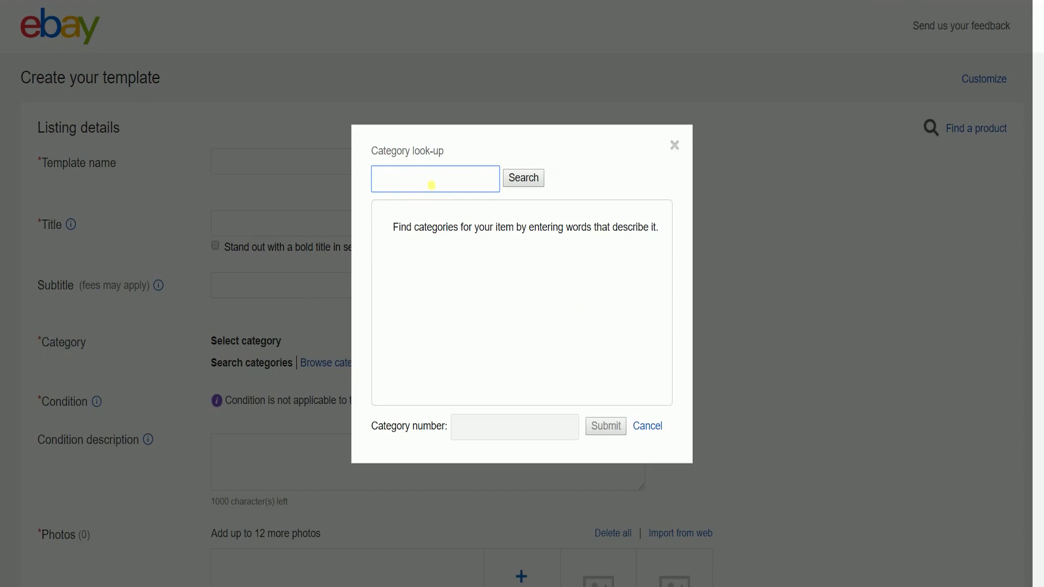
type("stove cover")
key("Return")
scroll(579, 298, "down", 3)
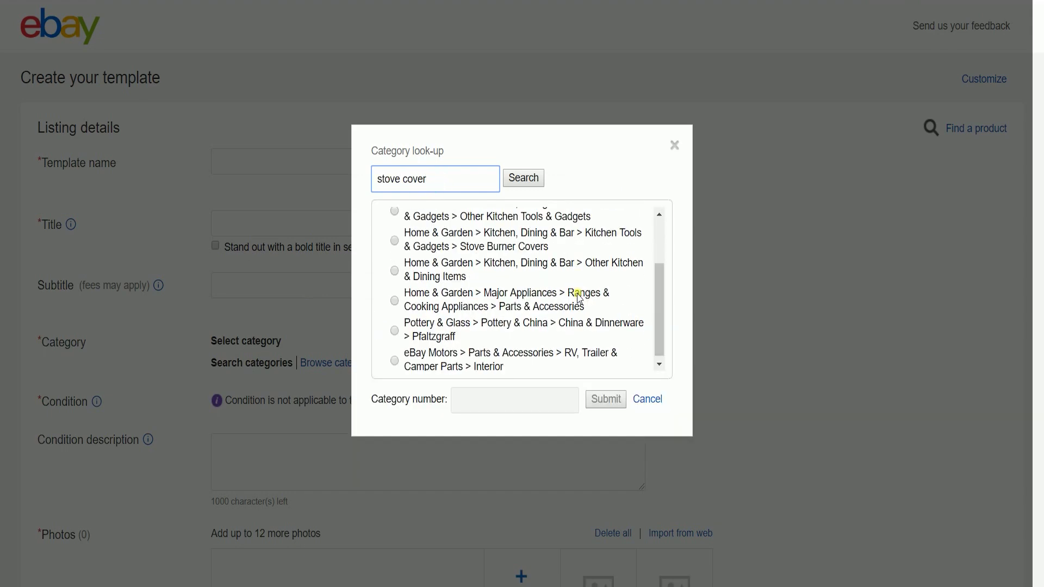
left_click(526, 244)
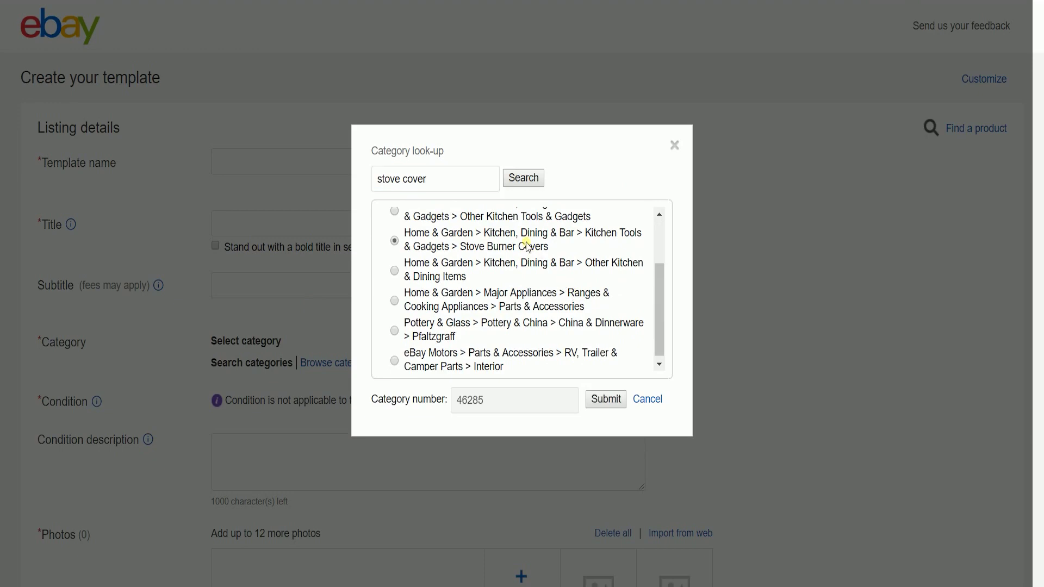
left_click(603, 406)
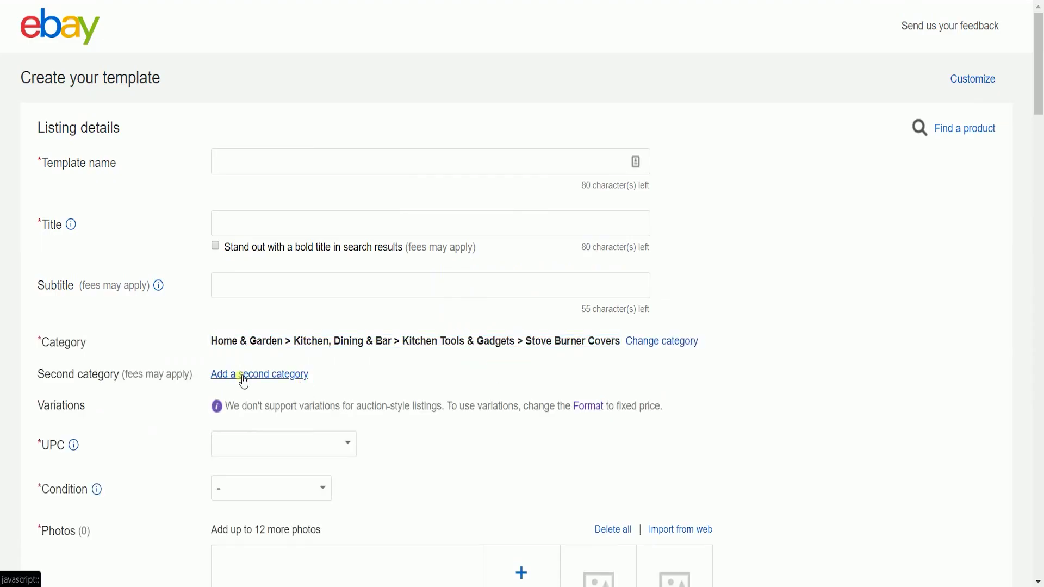
- Add Ranges & Cooking Appliances > Parts & Accessories as the second category
left_click(243, 375)
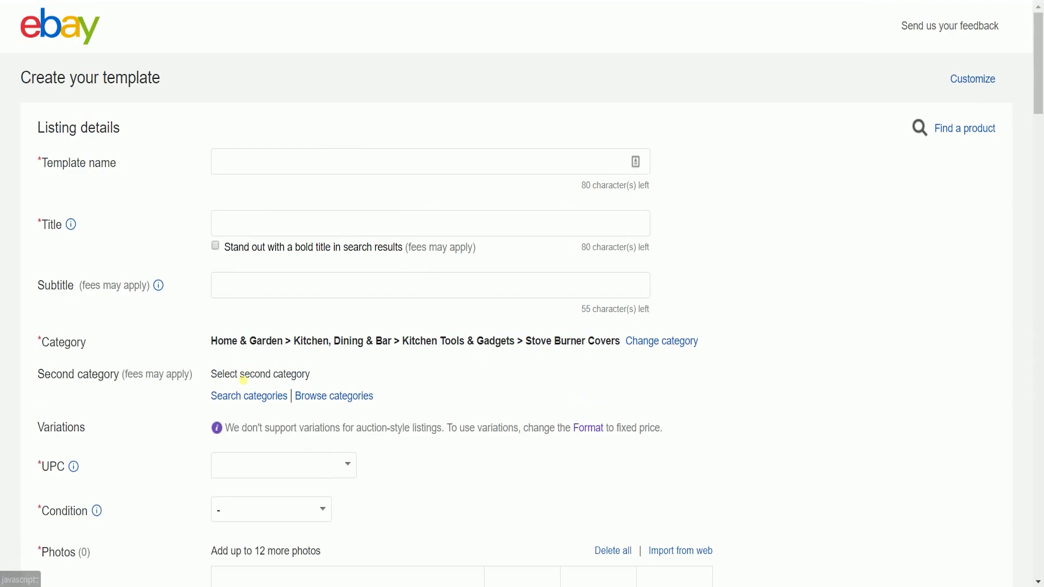
left_click(249, 399)
left_click(605, 397)
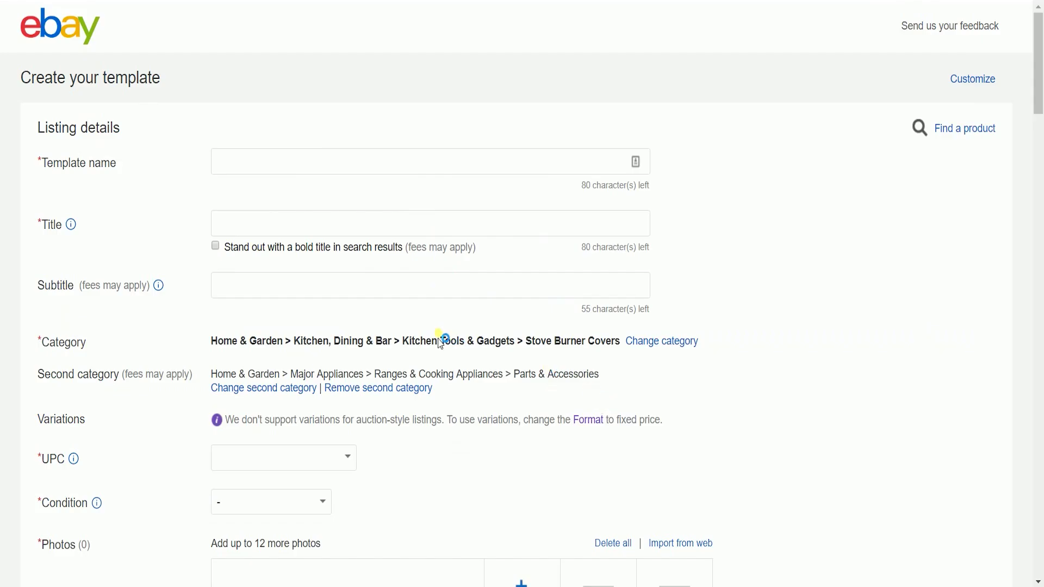
- Name the template 'Test Template - Stove Burner Cover' and title it 'Stove Burner Cover'
left_click(381, 162)
type("Test Template - Stove Burner Cover")
left_click(263, 228)
type("Stove Burner Cover")
left_click(146, 244)
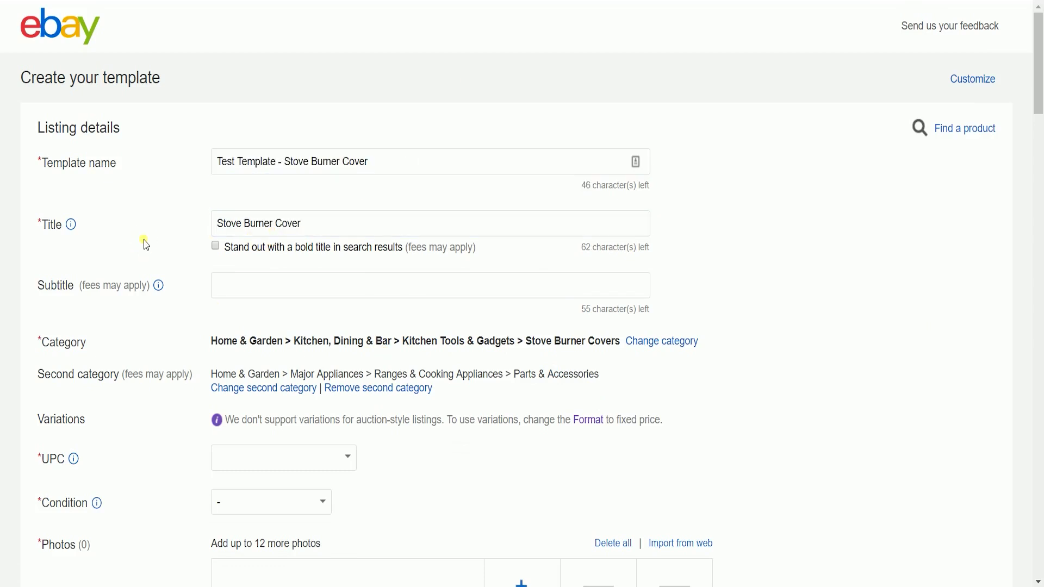
key("Tab")
scroll(220, 363, "down", 3)
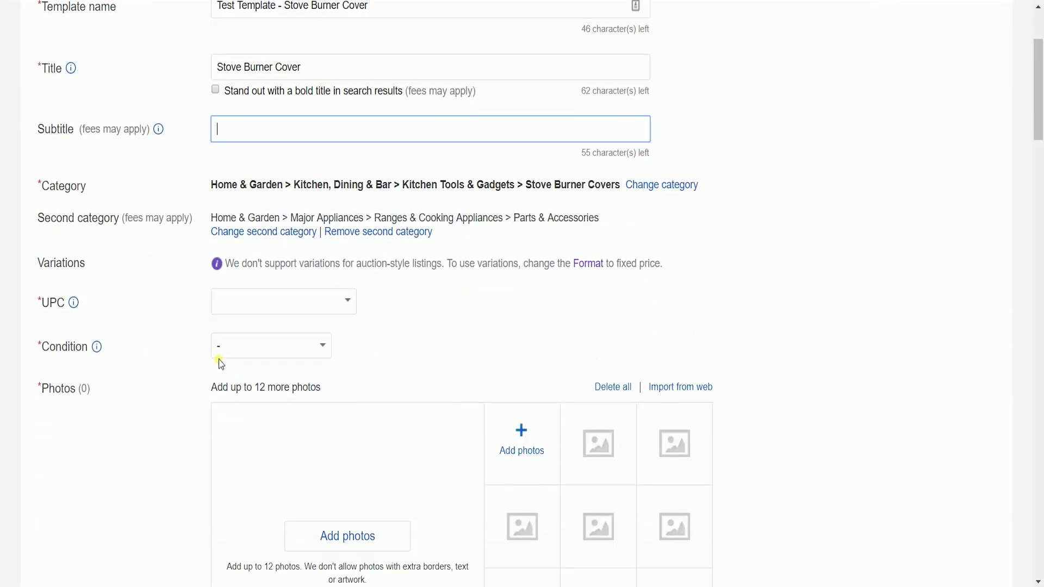
- Set the UPC to Does not apply and the condition to New
left_click(283, 302)
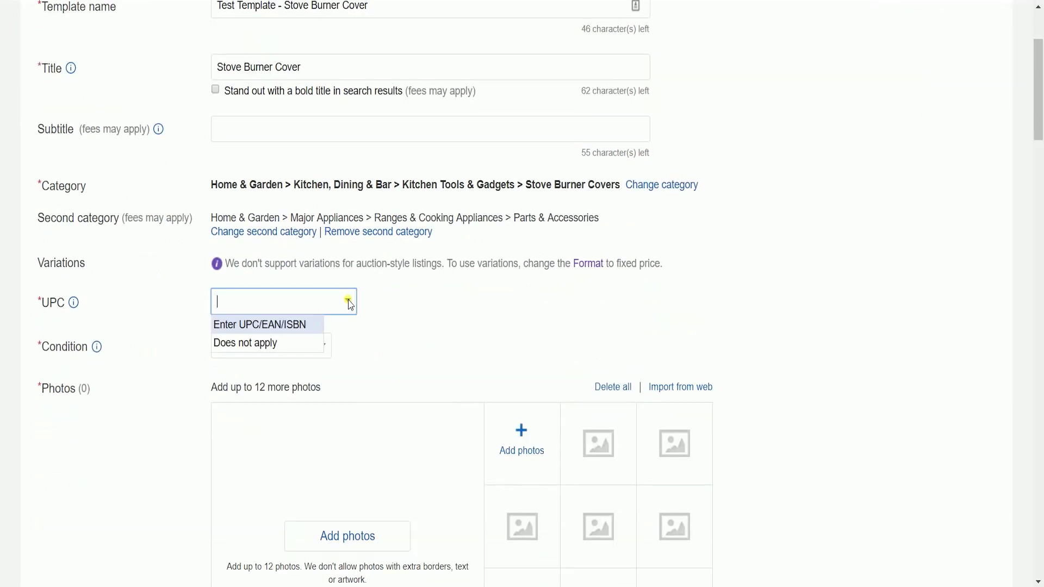
left_click(296, 342)
left_click(321, 347)
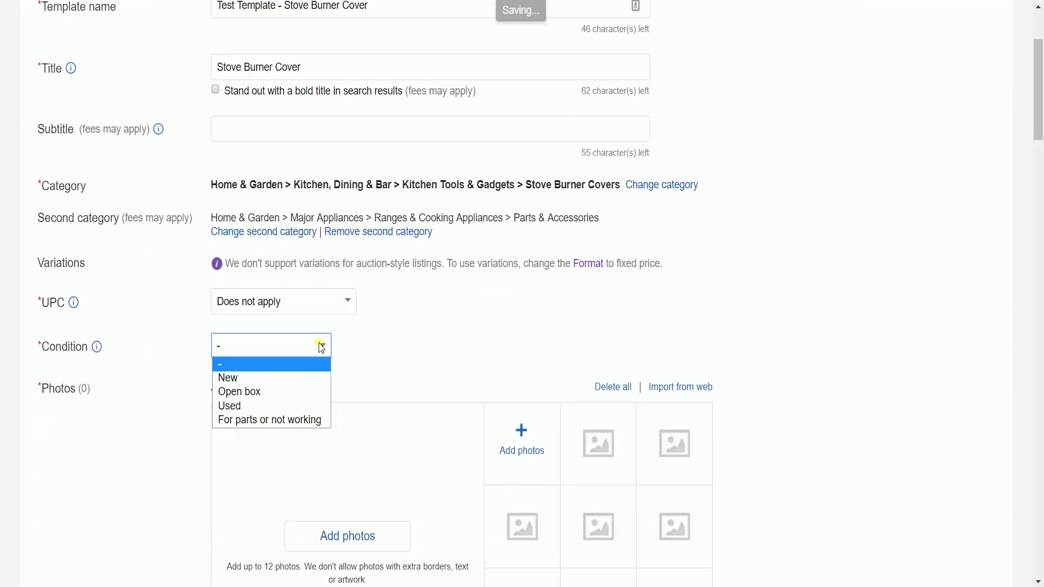
left_click(299, 374)
scroll(381, 348, "down", 4)
scroll(411, 338, "down", 2)
scroll(411, 338, "up", 2)
- Upload seven product photos to the template
left_click(375, 329)
left_click_drag(693, 166, 813, 334)
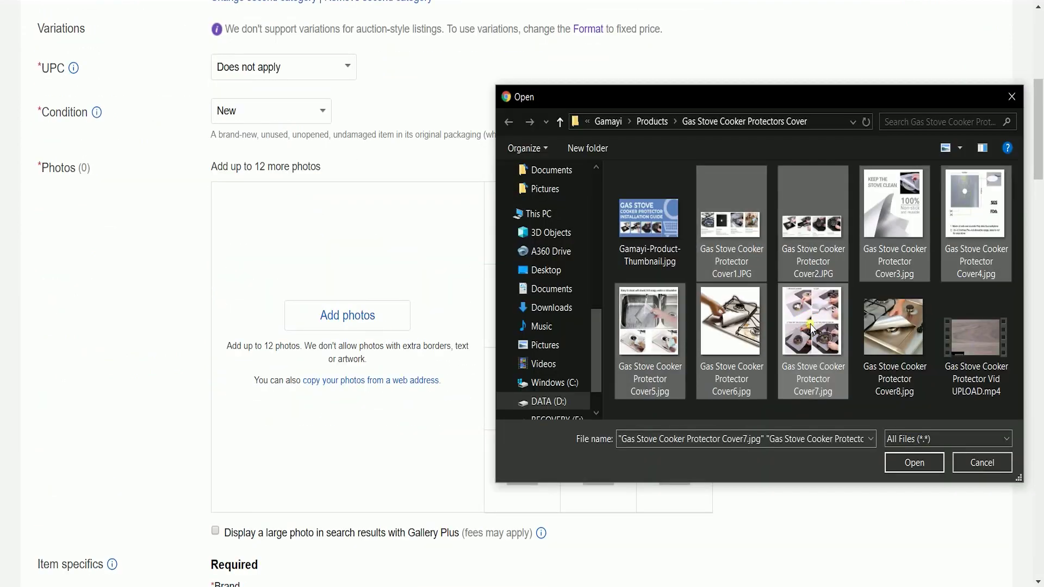
left_click(918, 461)
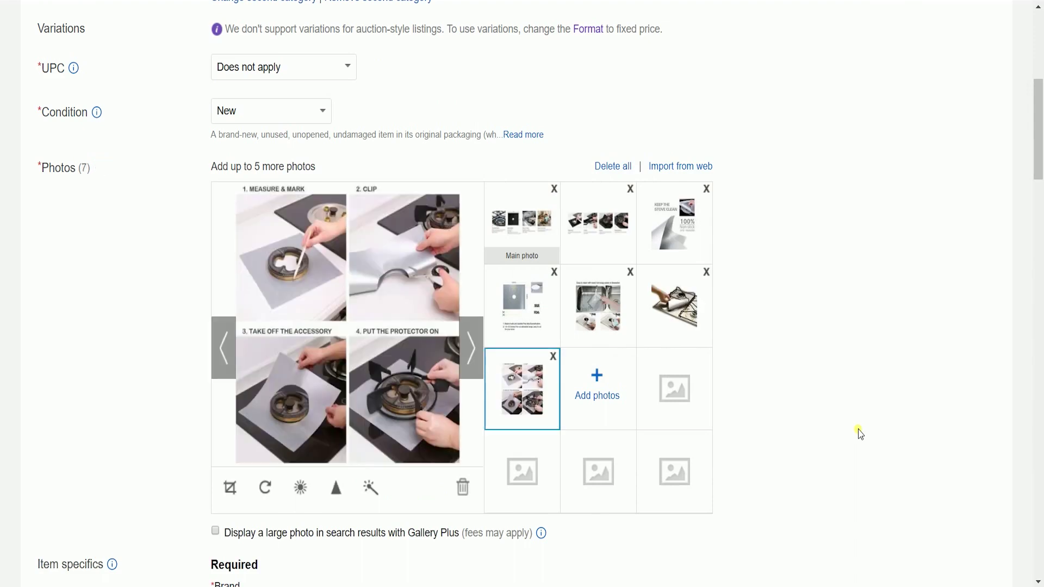
- Make the hand-on-stove cover photo the main photo and preview the photos
left_click(673, 317)
left_click_drag(674, 317, 524, 228)
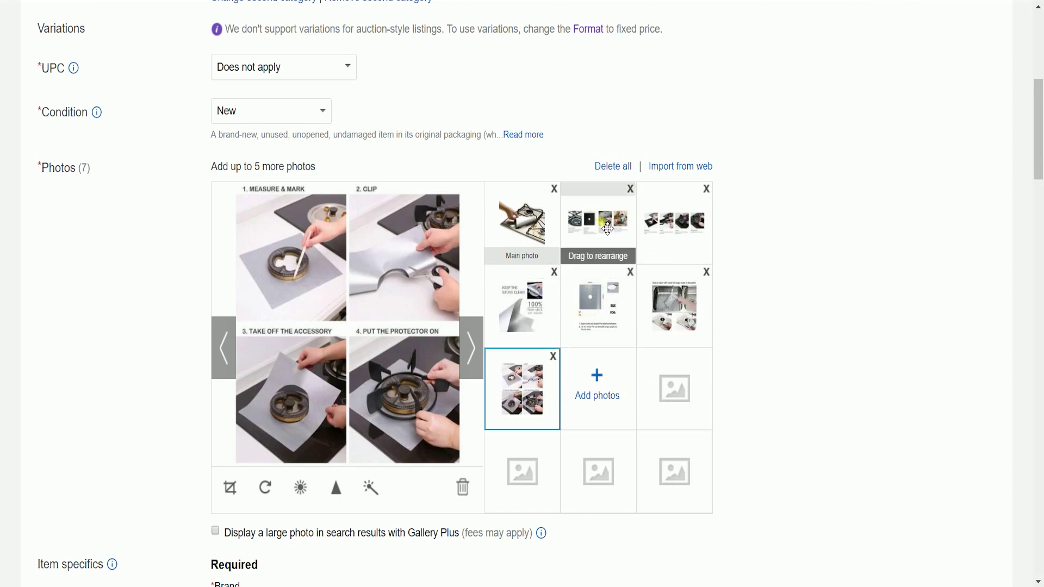
left_click(536, 233)
left_click(634, 239)
- Set the brand to Unbranded
left_click(673, 240)
scroll(783, 419, "down", 5)
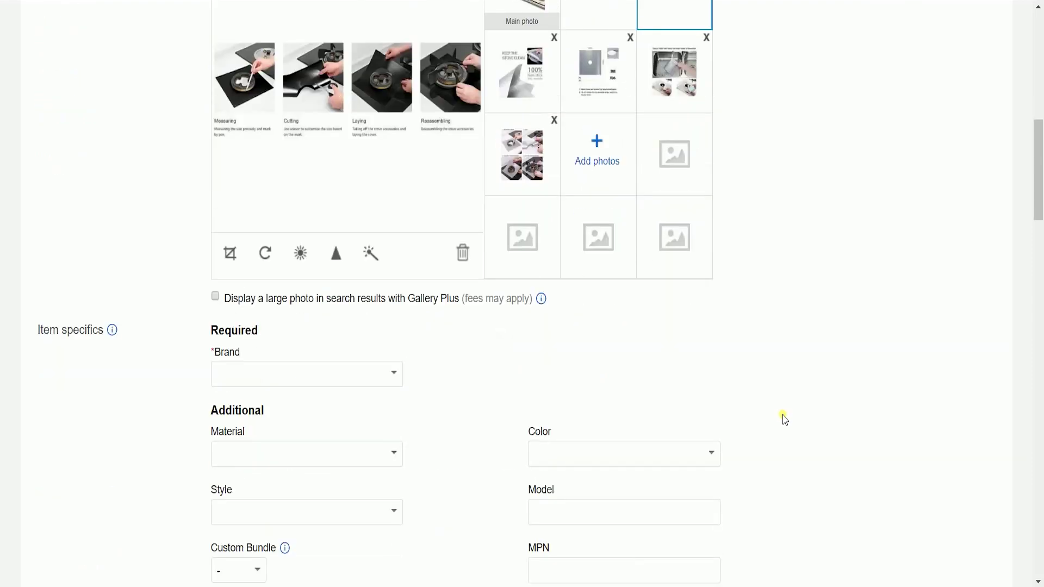
scroll(785, 419, "down", 1)
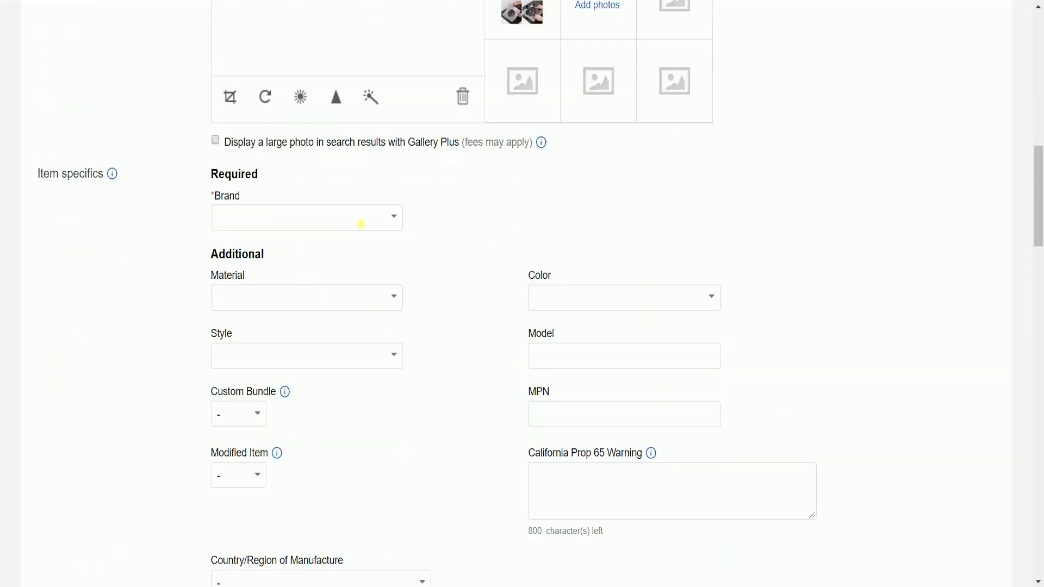
left_click(392, 219)
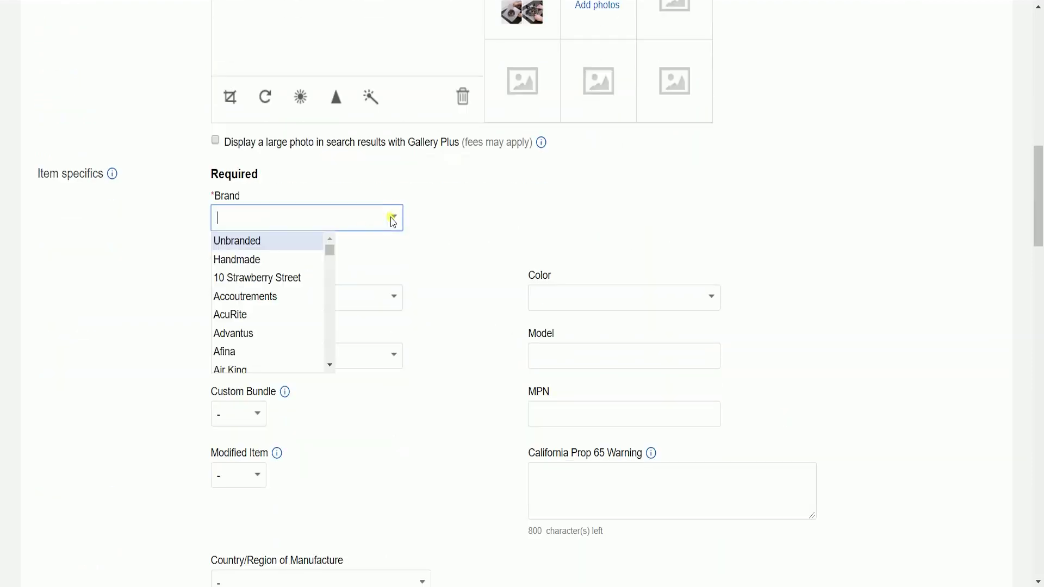
left_click(275, 244)
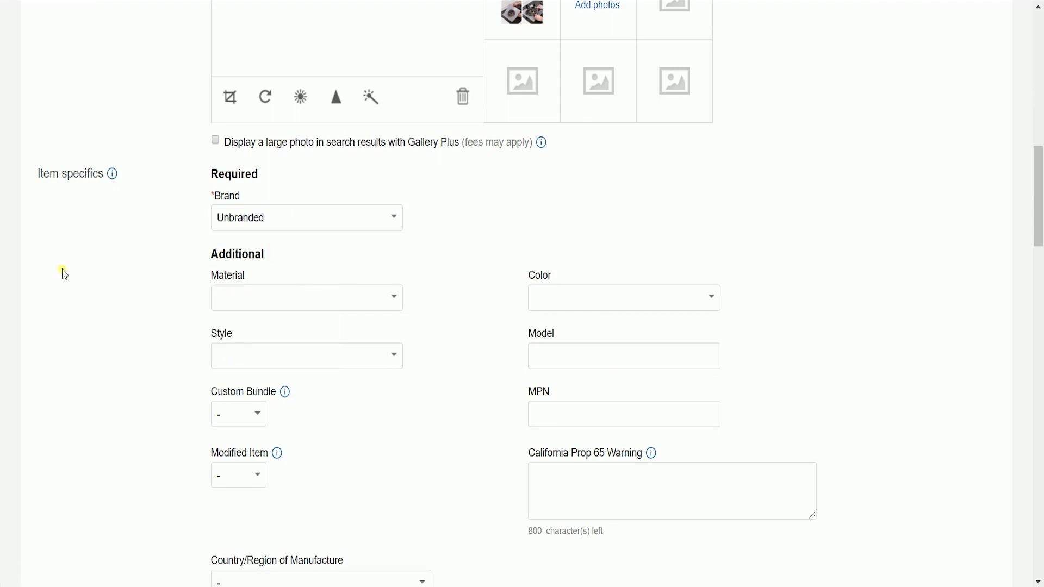
- Paste the five-point item description, from GREAT VALUE to CLEAN EASILY & QUICKLY
scroll(392, 370, "down", 5)
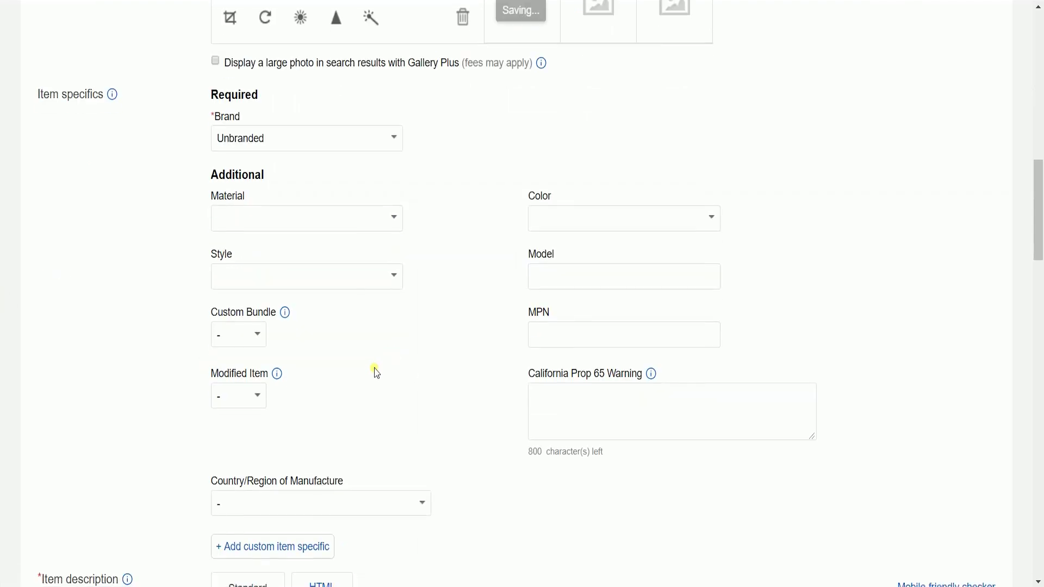
scroll(469, 366, "down", 5)
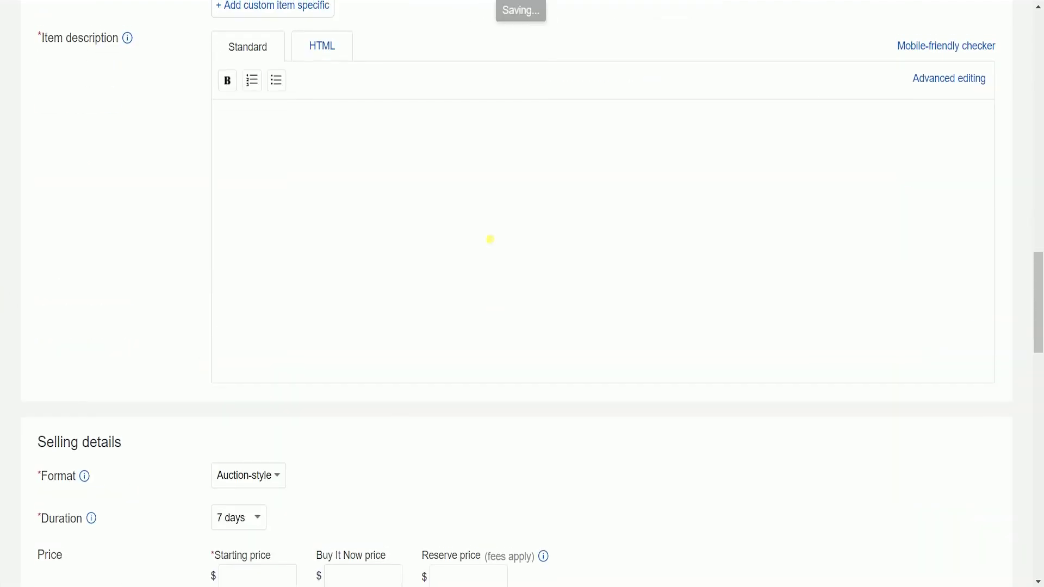
scroll(484, 245, "up", 1)
left_click(460, 292)
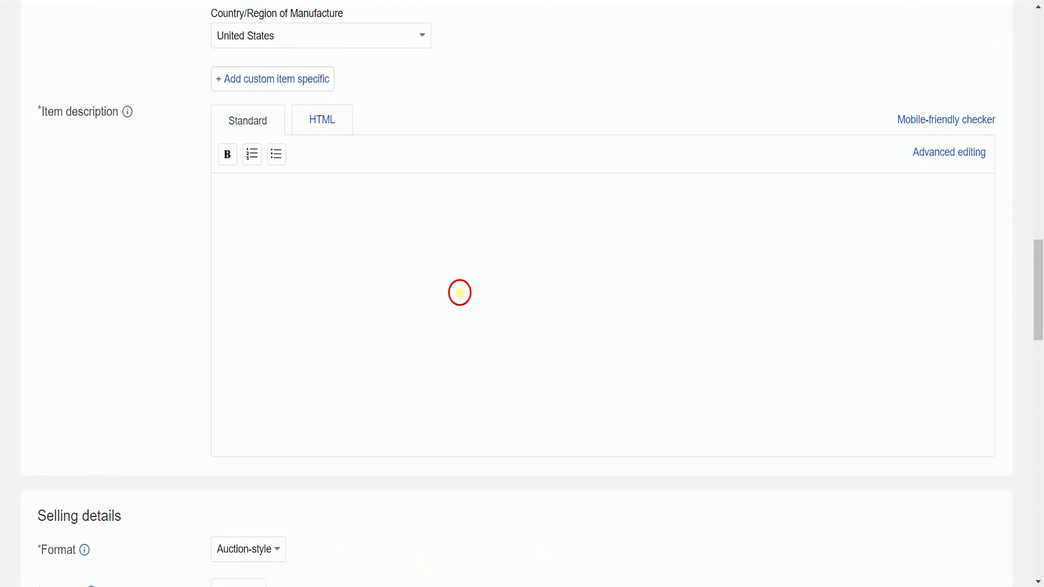
type("♥GREAT VALUE: Pragmatic household tools to keep your stove from the oil overflow to the surface. The stove burner covers black color can easily cover the mess and oil that already on the stove surface. With this gas stove burner liners, you will love your kitchen again with no mess. And make your stovetop fresh like a new one! ♥KEEP YOUR STOVE& KITCHEN CLEAN: This reusable stove liners are PTFE teflon coated so easy to wipe off dripping sauces, burnt food, greasy oils and protect your gas stovetop burner. Perfect fit Your Stove. Pre-cut center allows you to adjust to fit your gas burners. ♥SAFE AND ENVIRONMENTAL: 100% Certified BPA & PFOA Free. This gas range protectors could let the harmful chemicals keep away from your family and could resist up to 500 degrees Fahrenheit. Pay attention to： this stove liner are not 100% fireproof，so you shouldn't let it direct contact with flames. ♥CAN BE CUT: The hole of stove top covers could be trimmed with scissors to fit your gas stove properly before use. Package includes: 8 Pack gas stove burner covers black, one per size 10.6in x 10.6in, thickness 0.2mm. ♥CLEAN EASILY & QUICKLY: This reusable stove top covers for gas burners is safe and very easy to clean. You can easily wipe the dust and oil on the gas range protectors in hot soapy water. What a simple and fancy tool.")
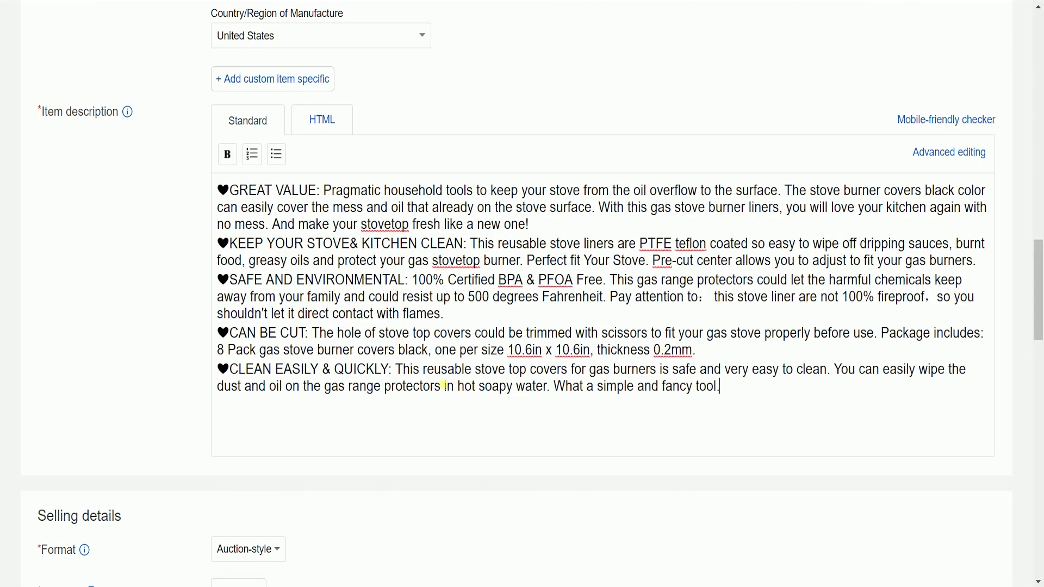
scroll(168, 333, "down", 6)
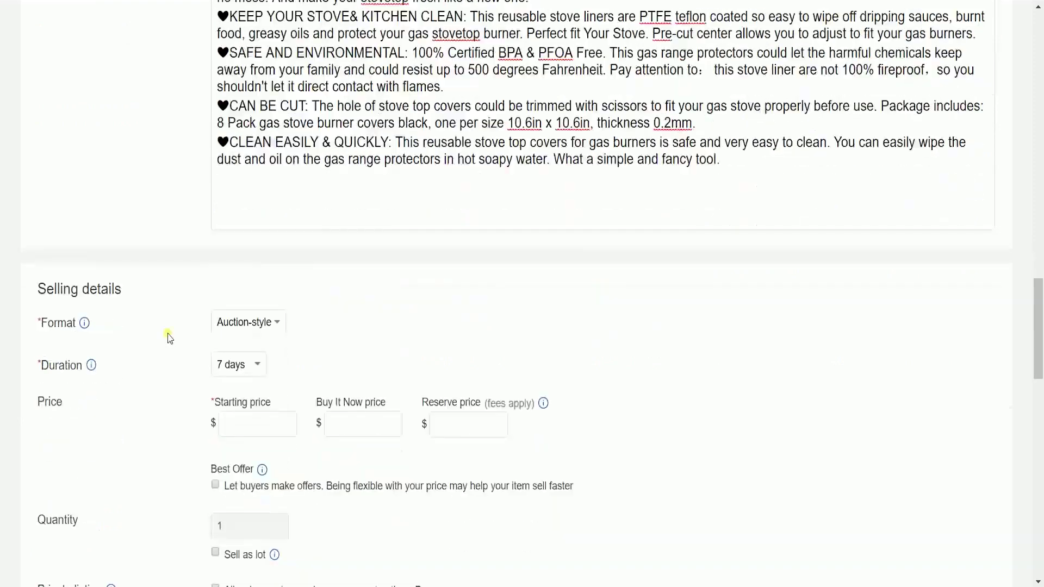
scroll(168, 337, "down", 1)
- Set Fixed price format with a $29.99 Buy It Now price and Best Offer
left_click(269, 86)
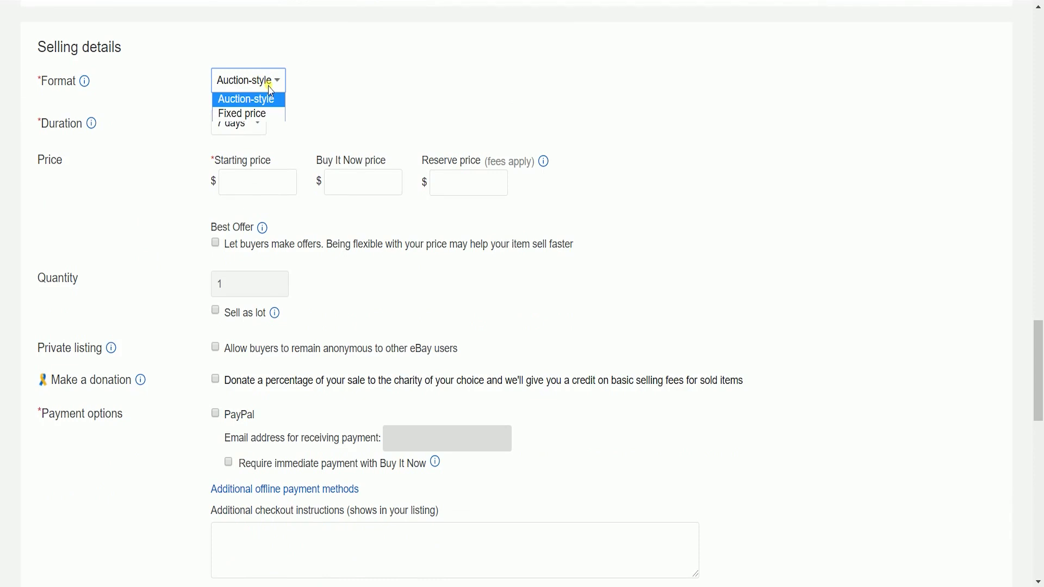
left_click(255, 113)
left_click(252, 273)
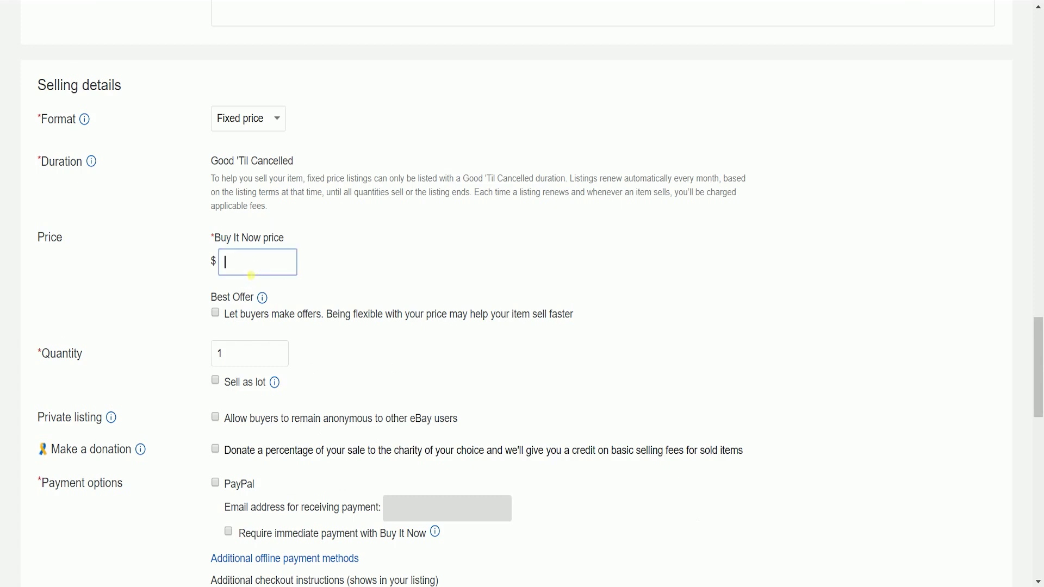
type("29.99")
left_click(490, 315)
scroll(304, 351, "down", 2)
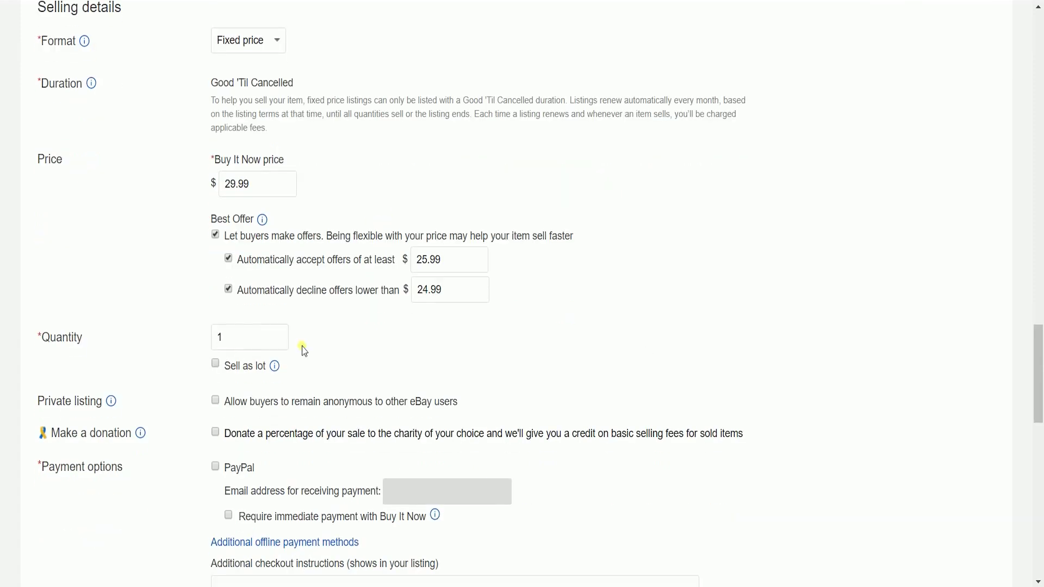
- Sell the item as a lot of 10
left_click(215, 364)
double_click(360, 367)
left_click(704, 338)
scroll(697, 343, "down", 6)
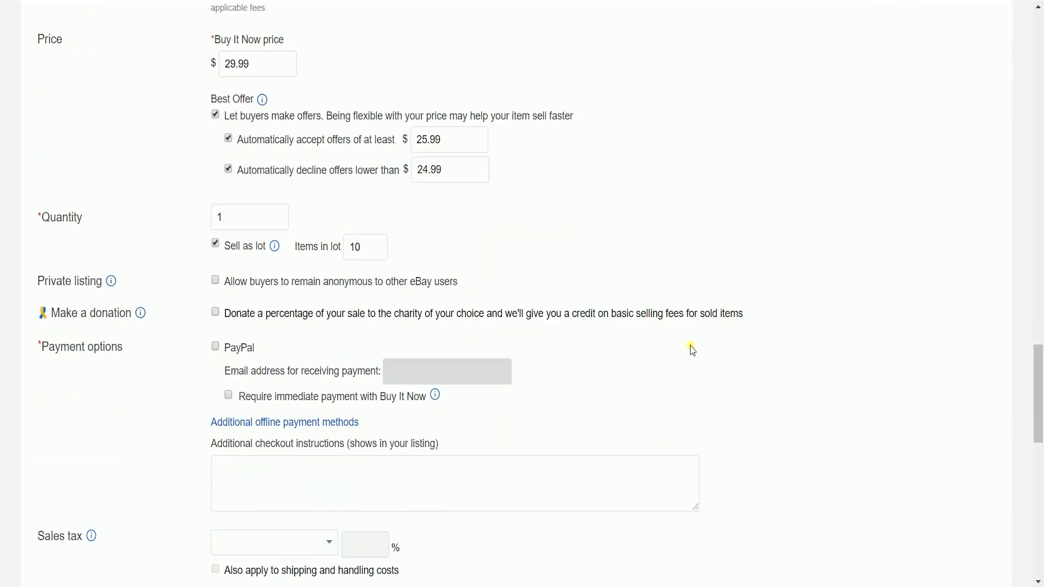
- Accept PayPal with immediate payment and allow domestic returns
left_click(326, 340)
left_click(326, 340)
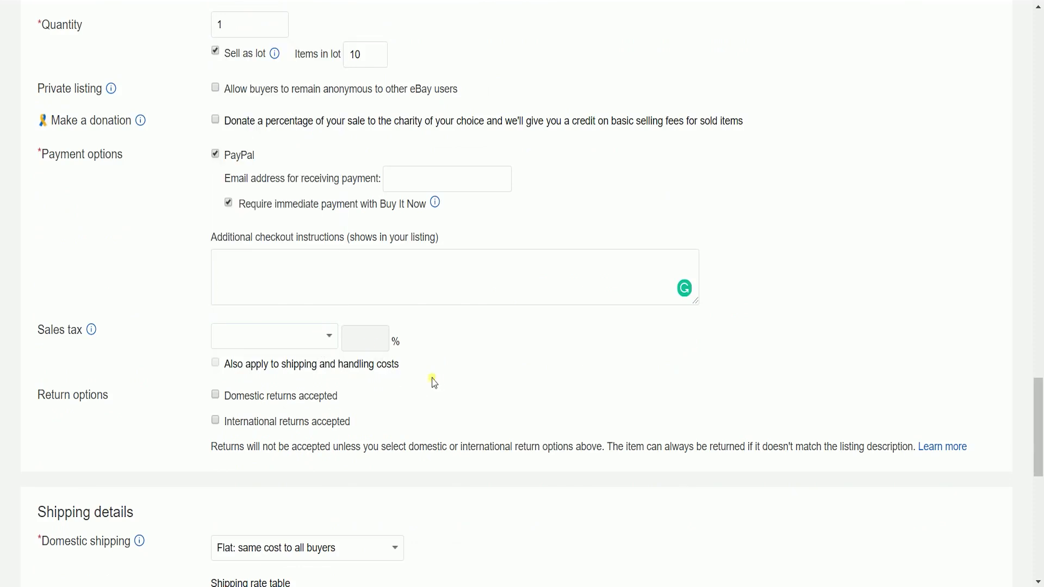
left_click(280, 402)
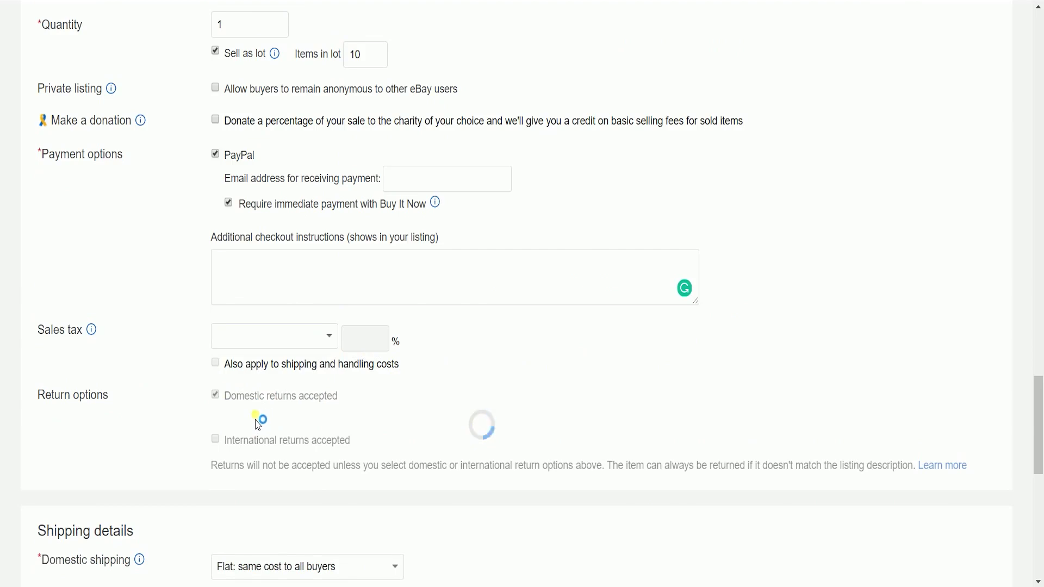
scroll(256, 427, "down", 5)
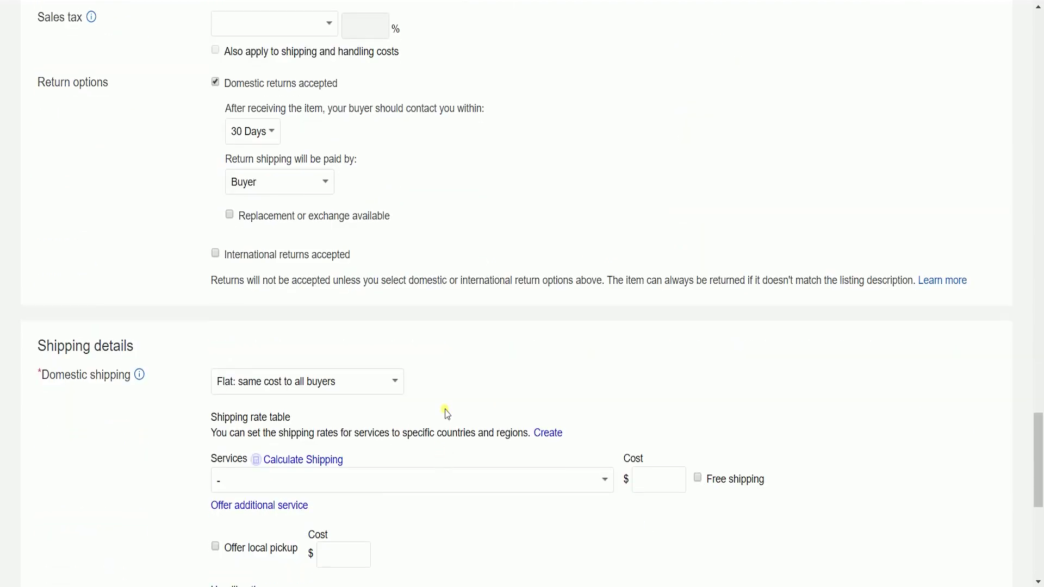
- Set domestic shipping to Calculated with USPS Parcel Select Ground
scroll(446, 413, "down", 1)
scroll(446, 413, "down", 2)
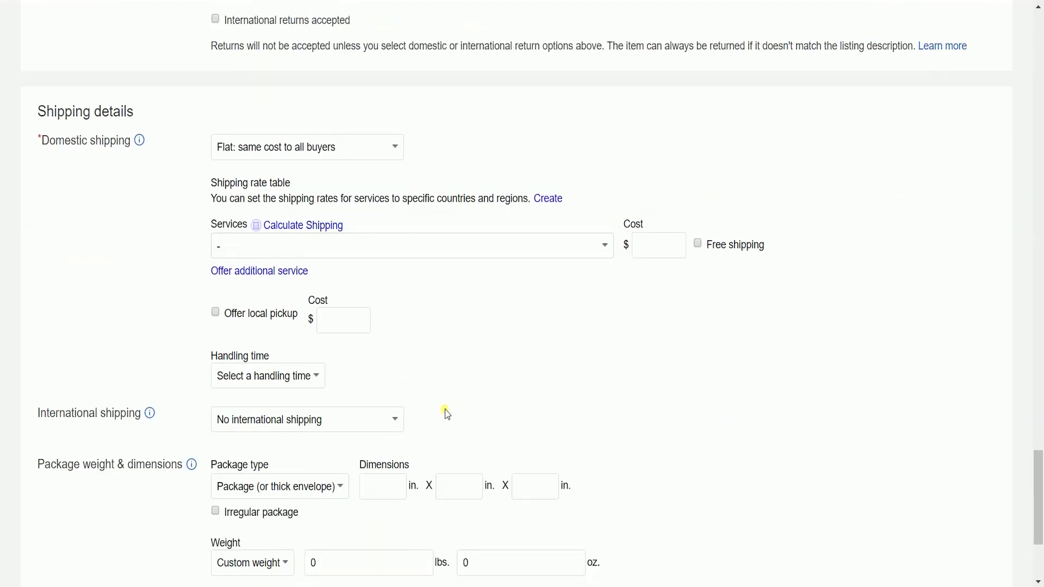
scroll(446, 413, "down", 1)
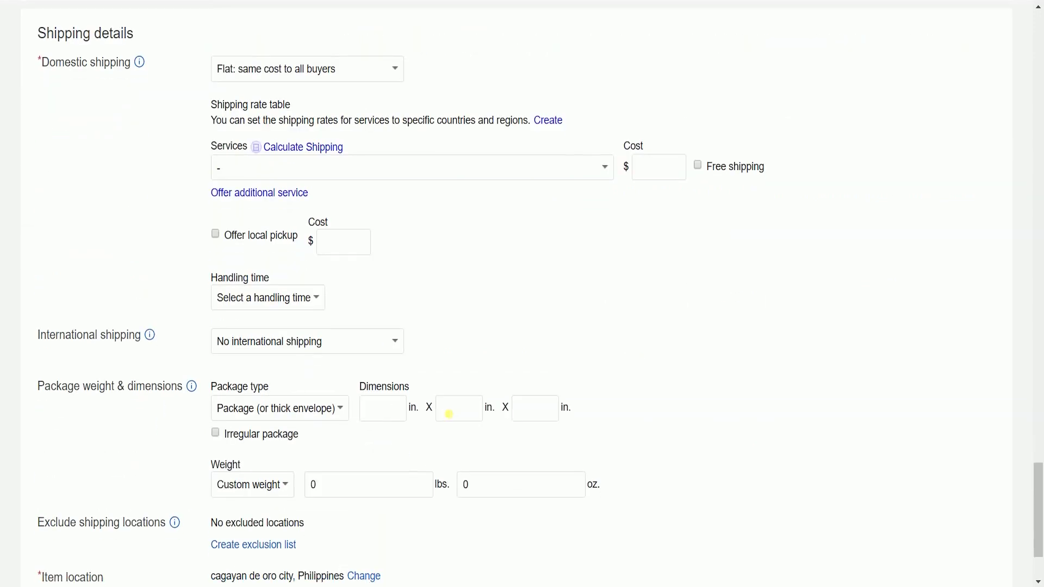
left_click(395, 69)
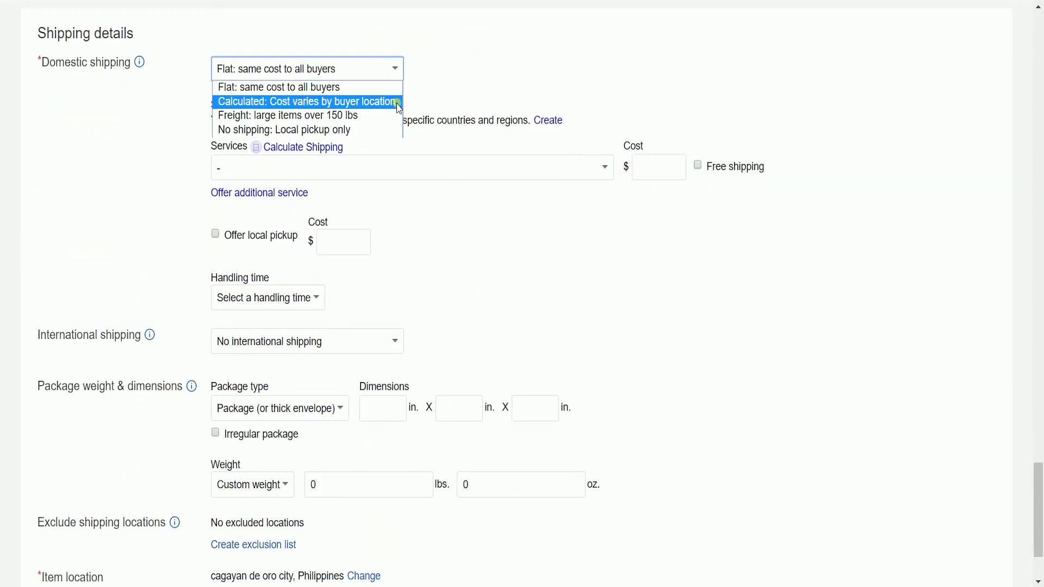
left_click(398, 102)
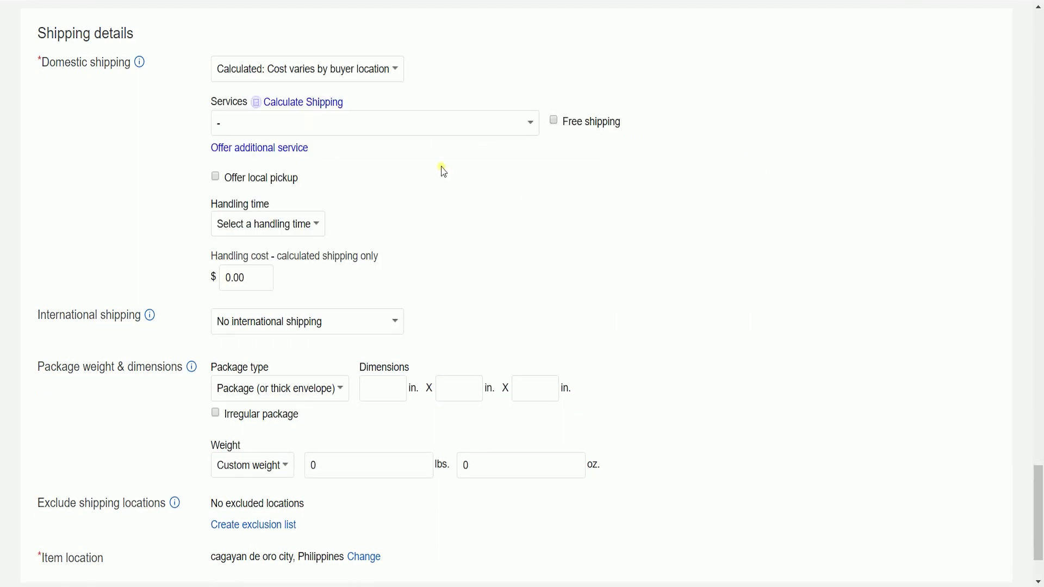
left_click(521, 131)
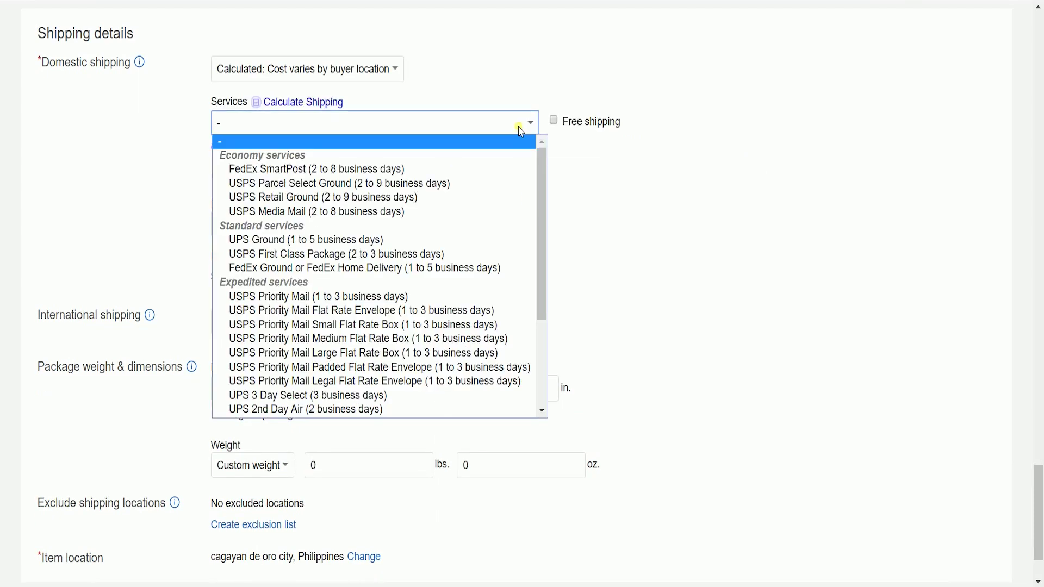
left_click(509, 184)
- Enter package dimensions of 5 × 5 × 5 in and a weight of 50 oz
scroll(544, 244, "down", 2)
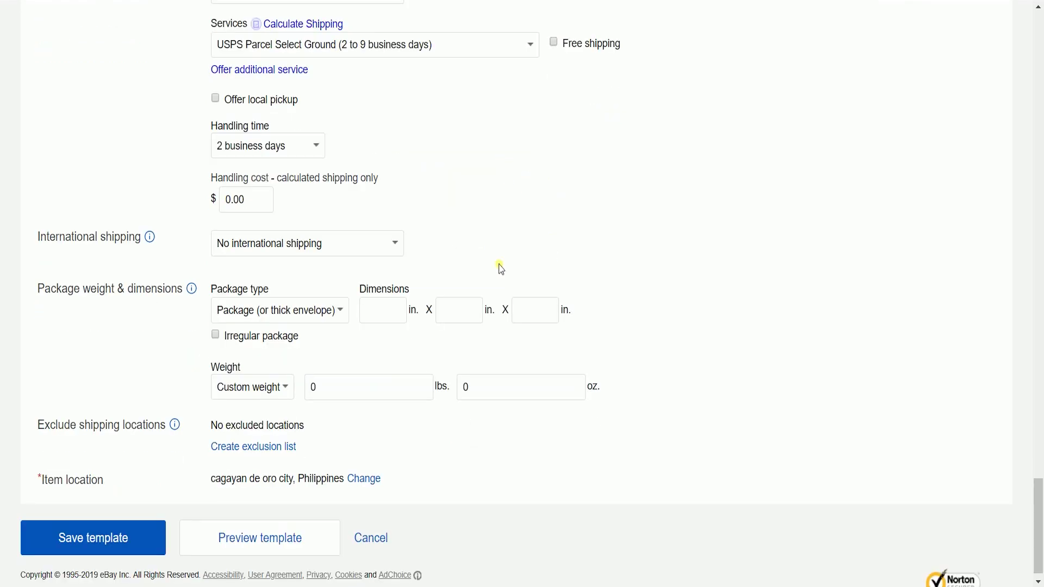
left_click(396, 314)
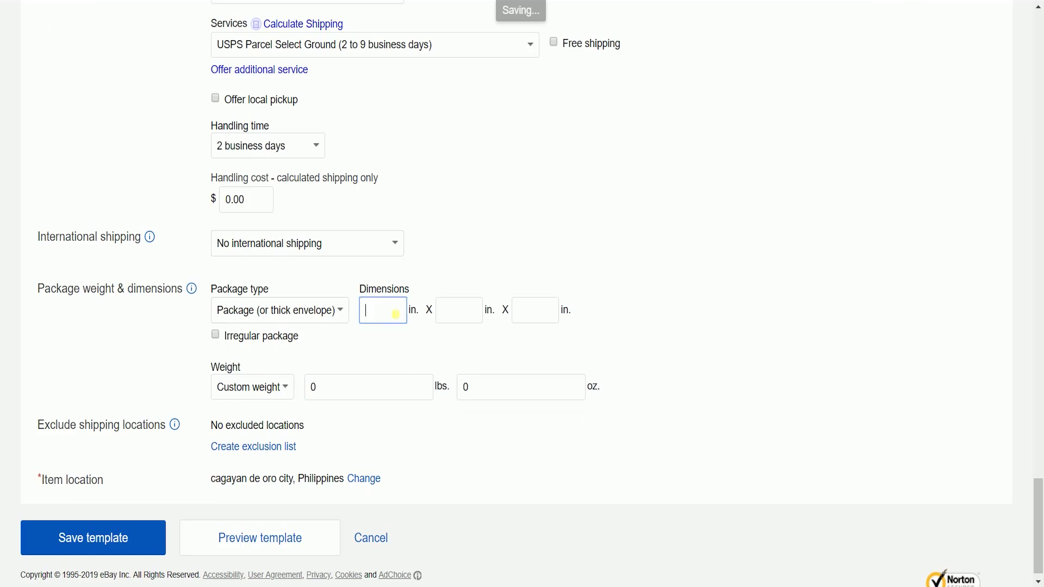
type("5")
key("Tab")
type("5")
key("Tab")
type("5")
left_click(463, 387)
type("5")
left_click(813, 376)
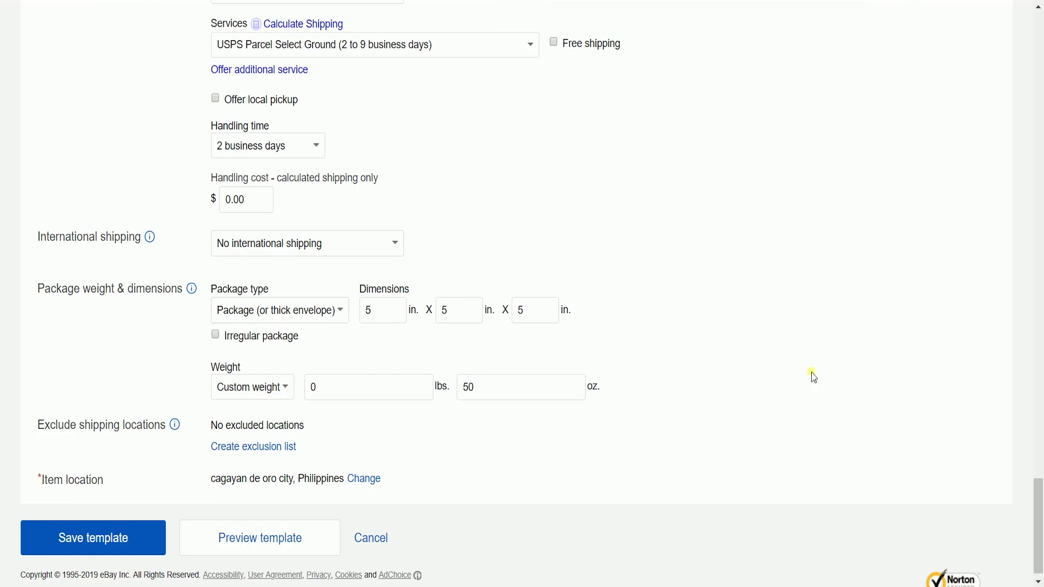
scroll(743, 378, "down", 1)
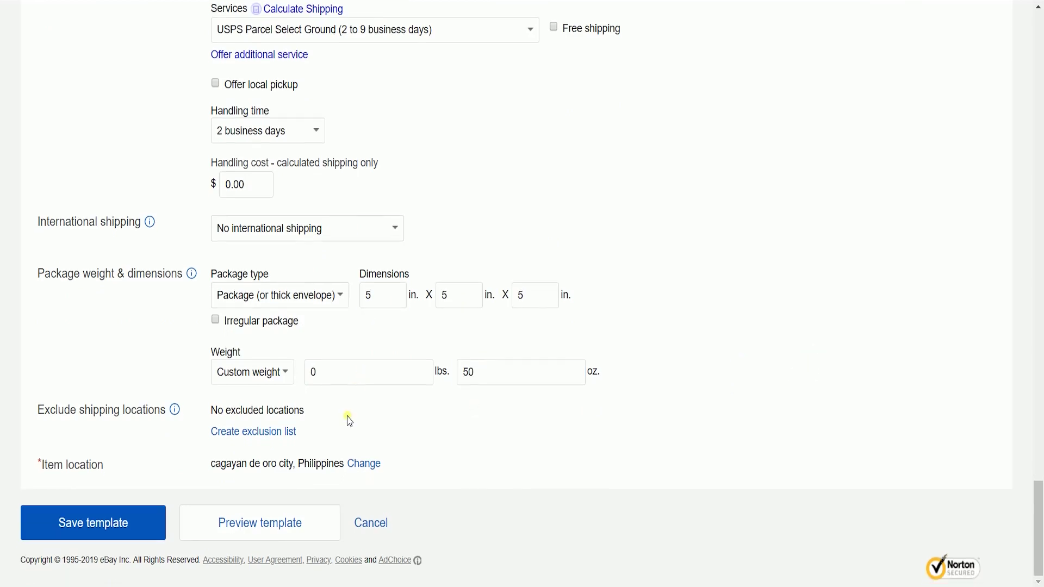
- Preview the template, then save it and choose I'm done now
left_click(222, 535)
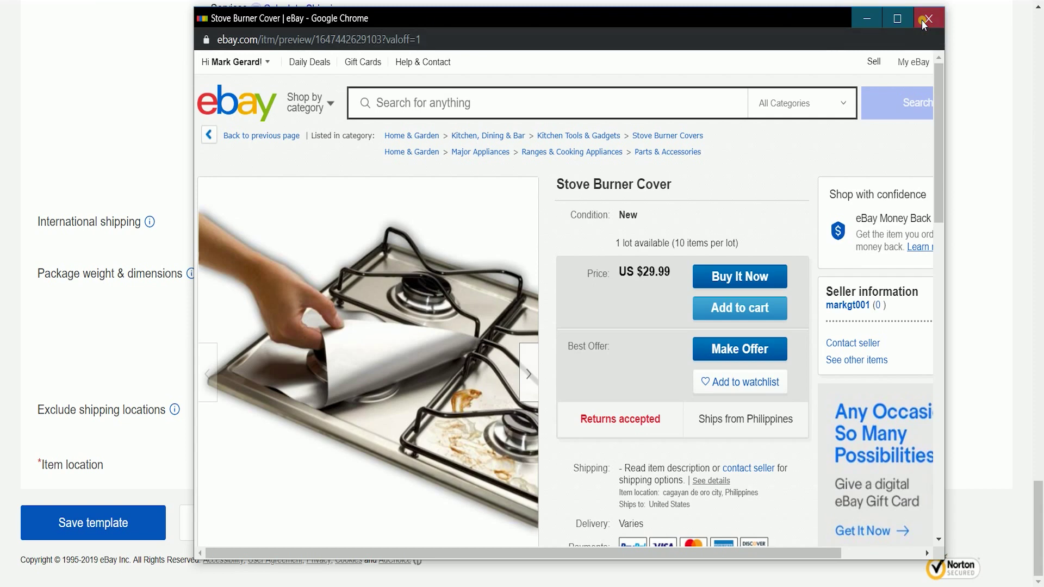
left_click(925, 20)
left_click(90, 522)
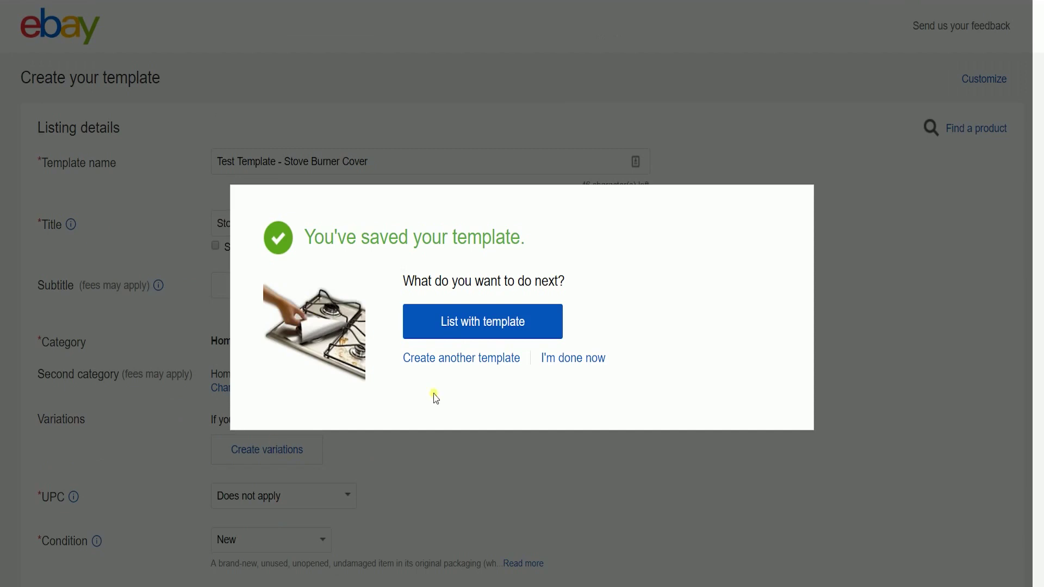
left_click(572, 361)
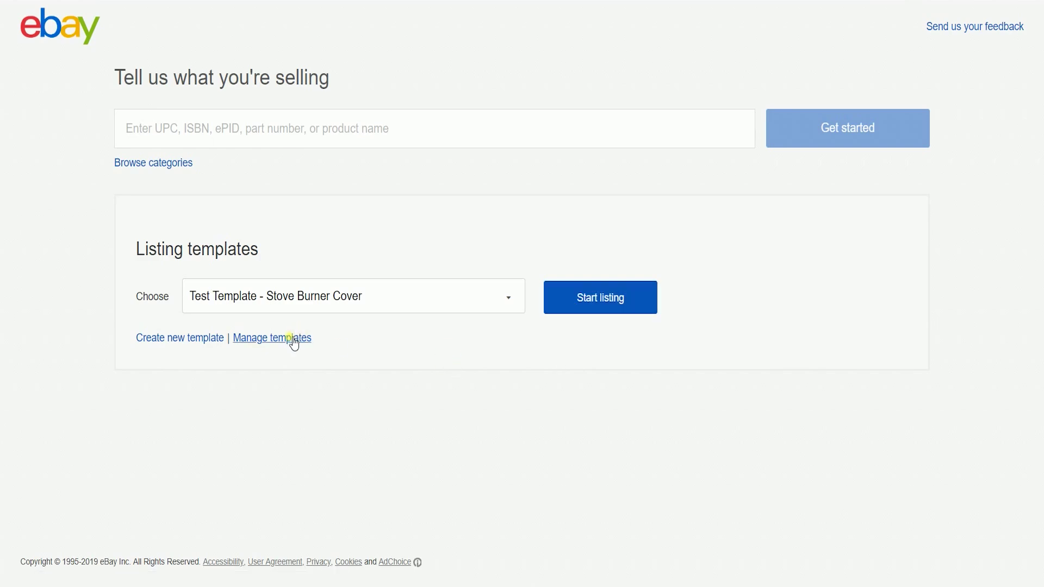
- Start a new listing from the Test Template - Stove Burner Cover template
left_click(513, 304)
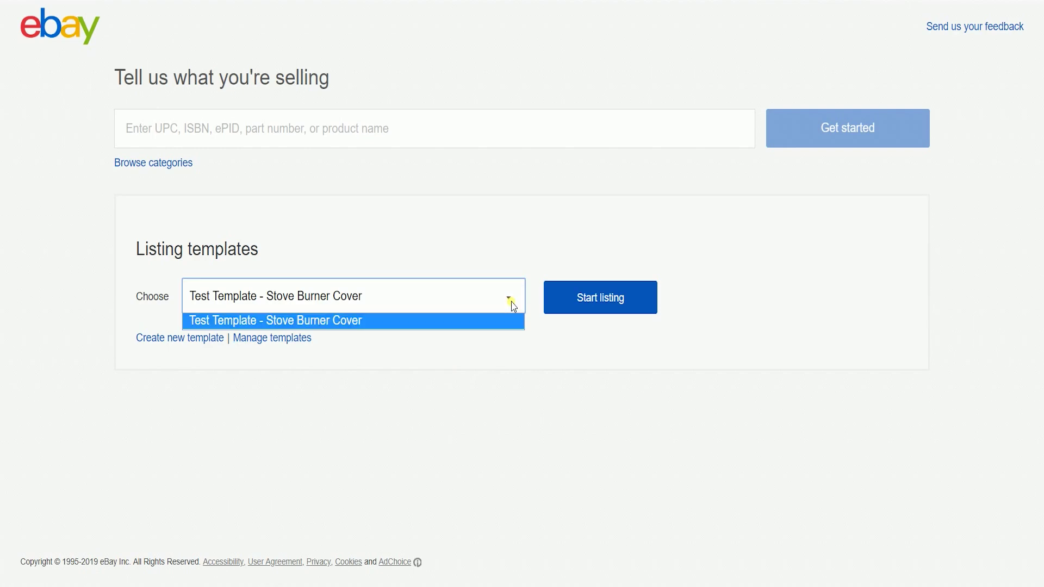
left_click(477, 342)
left_click(590, 306)
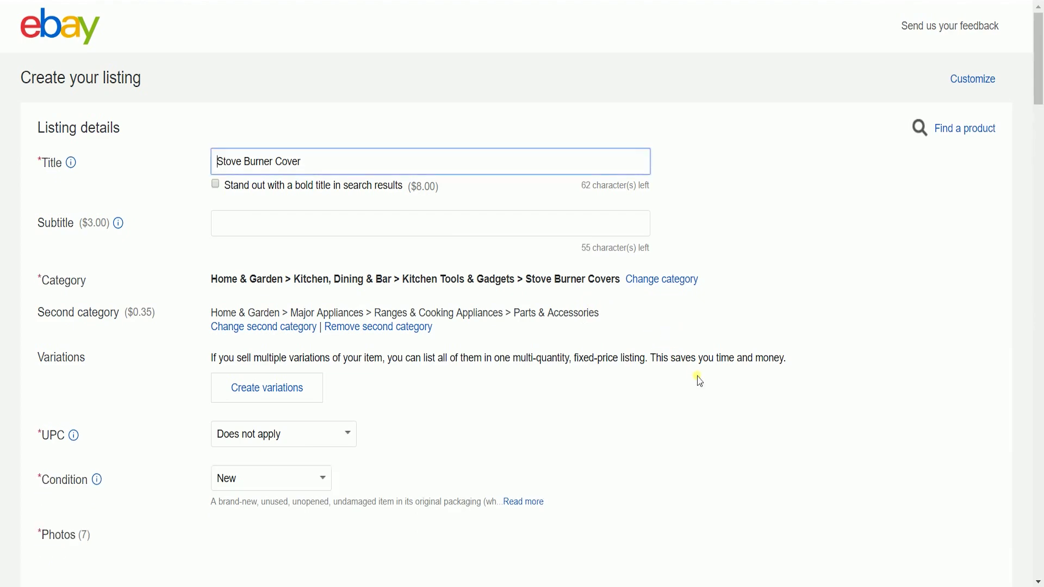
- Browse the How To articles, then go to the Webinars page
scroll(692, 386, "down", 9)
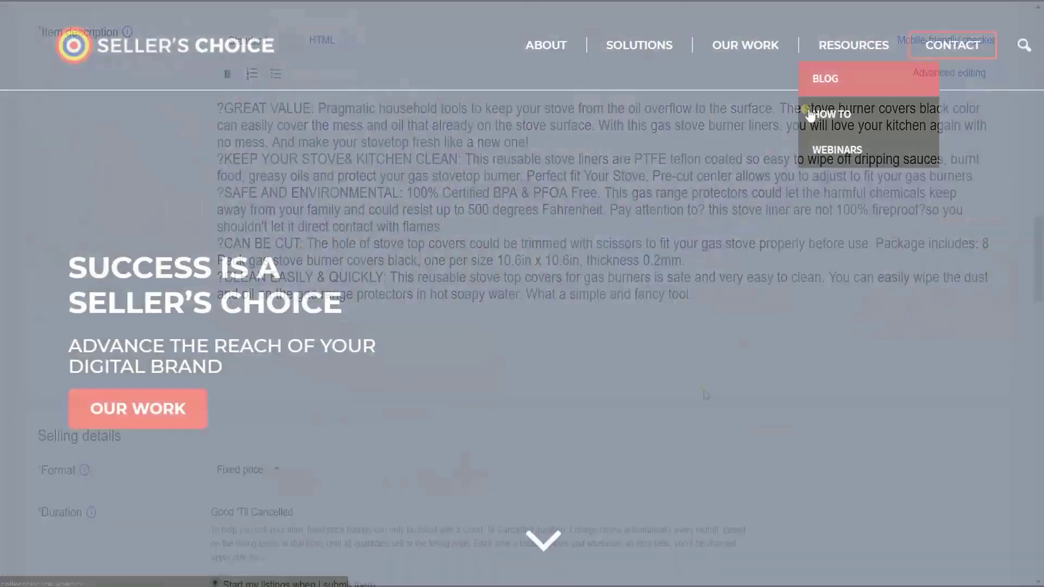
left_click(811, 112)
scroll(802, 186, "down", 5)
scroll(870, 109, "up", 5)
mouse_move(888, 42)
left_click(847, 149)
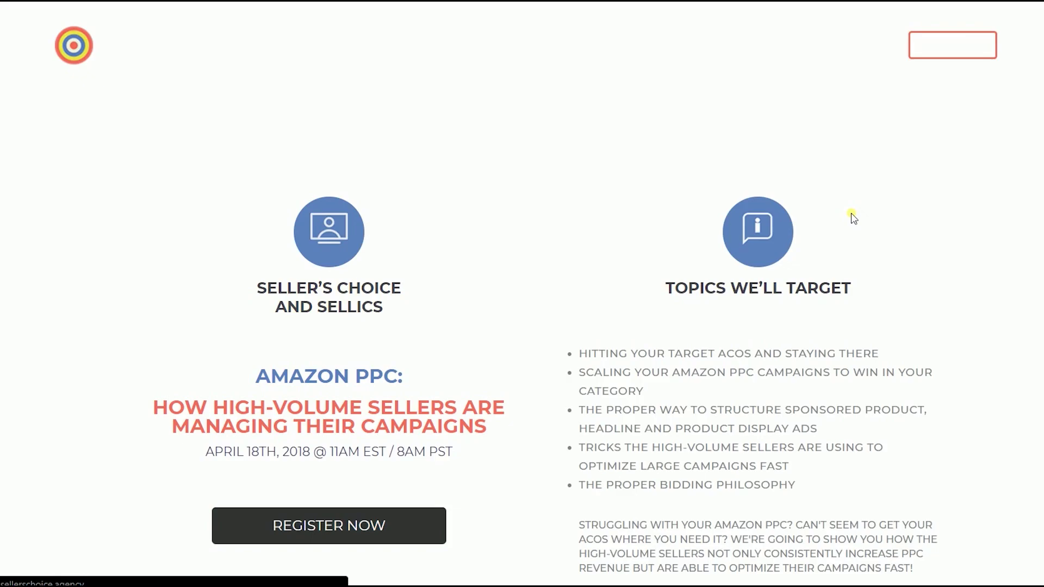
- Return from the webinars page to the Seller's Choice blog and scroll its posts
key("alt+Left")
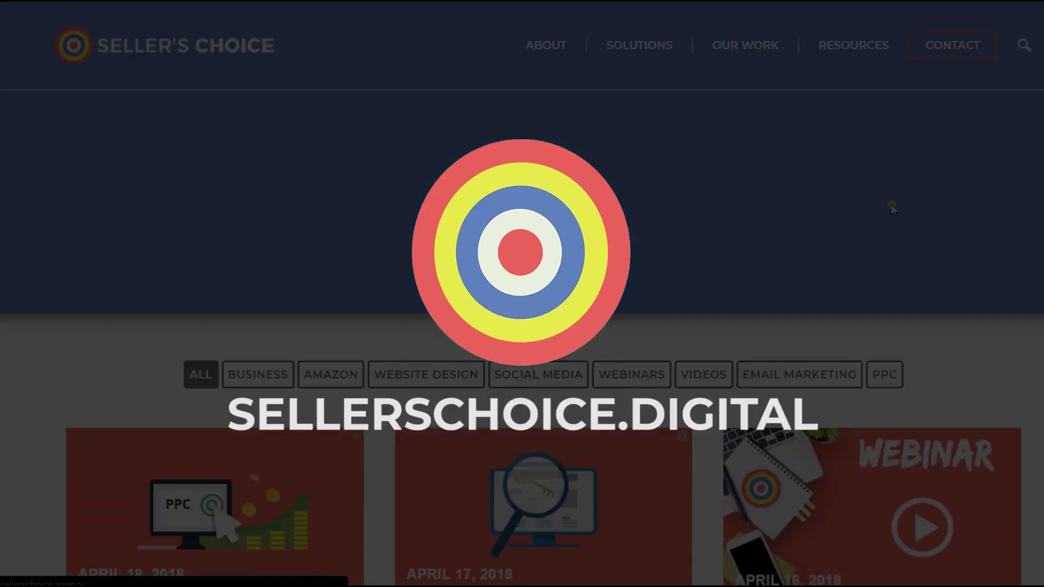
scroll(892, 207, "down", 10)
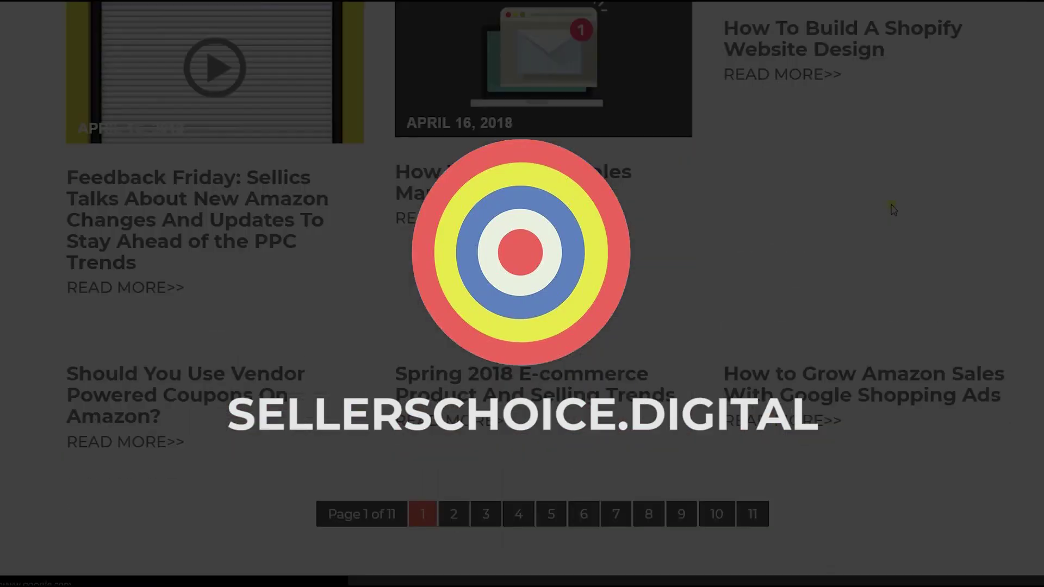
scroll(892, 207, "up", 10)
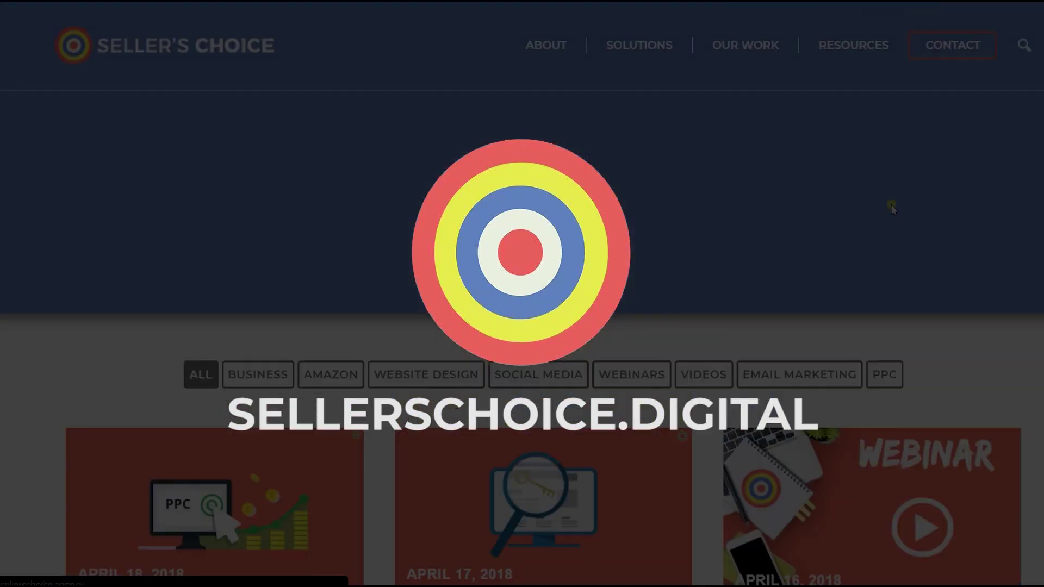